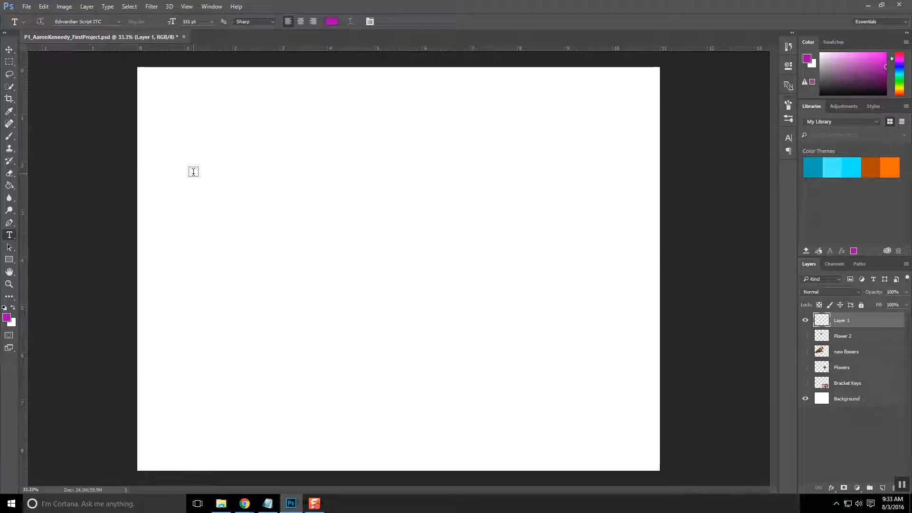
Start a new text line in the upper-left area of the blank canvas and set its font to Impact.
left_click(193, 171)
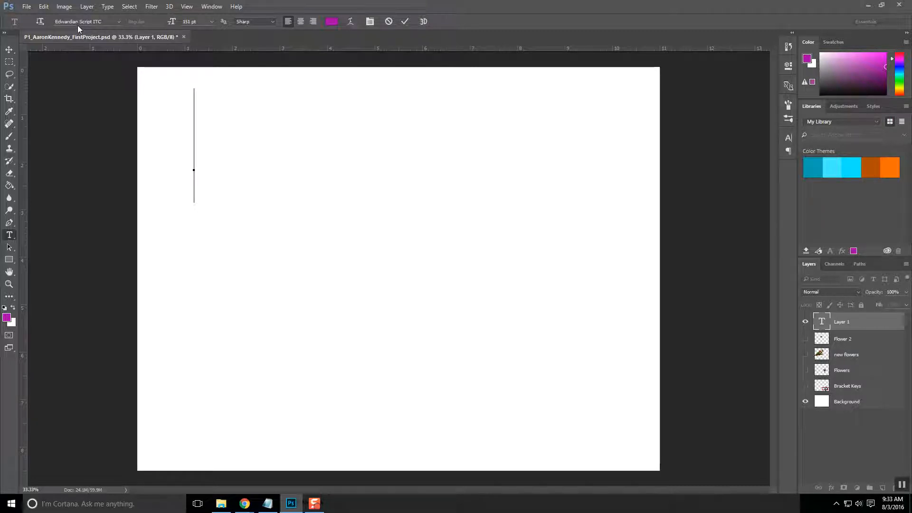
left_click(118, 21)
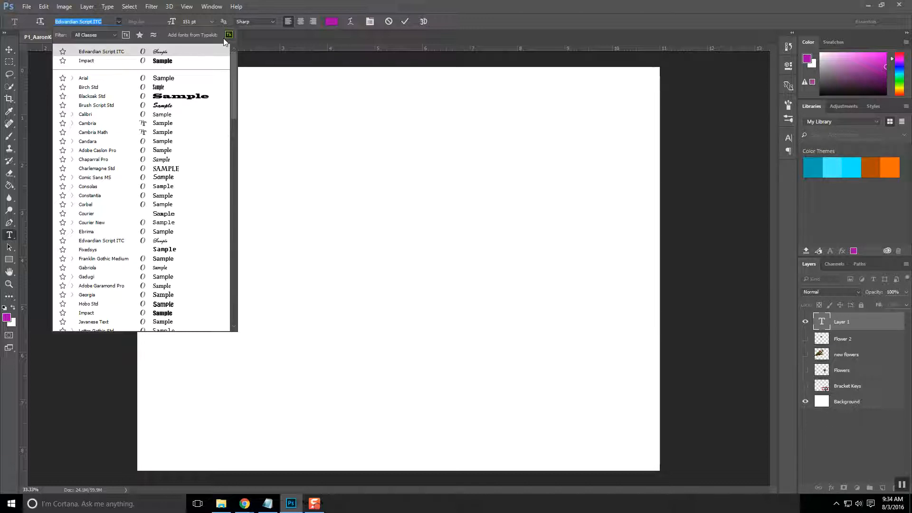
left_click(105, 314)
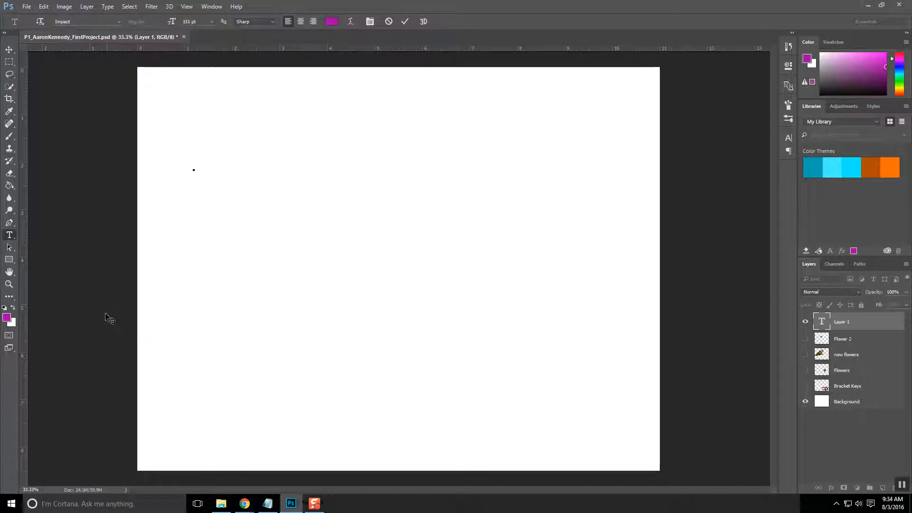
Look through the preset font sizes and choose 151 pt for the new text.
left_click(212, 23)
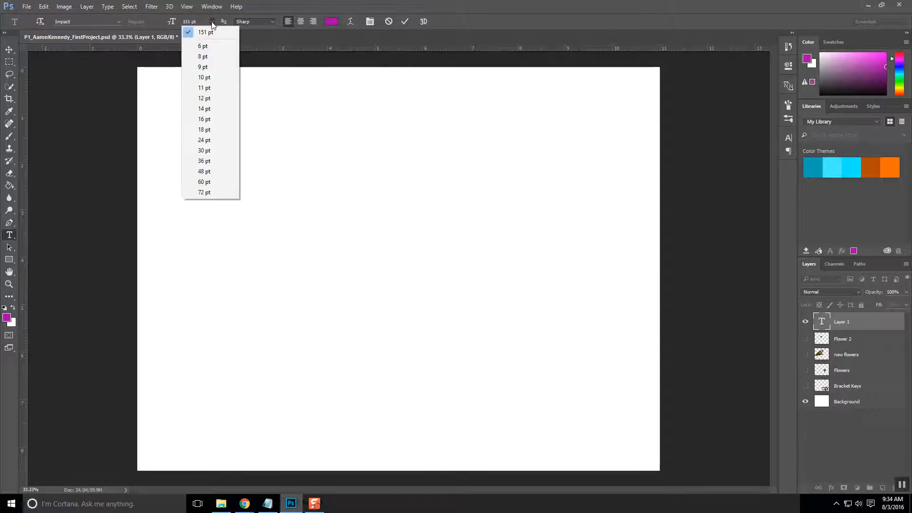
left_click(211, 23)
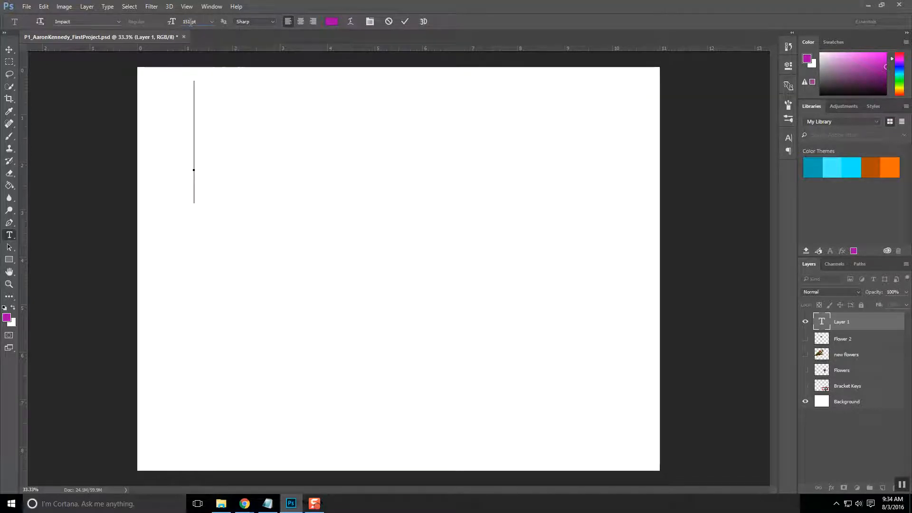
left_click(190, 21)
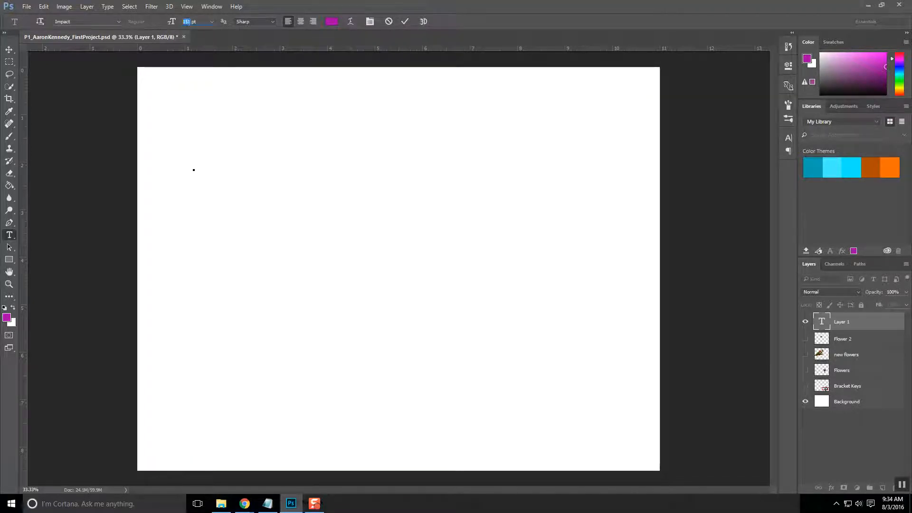
left_click(212, 22)
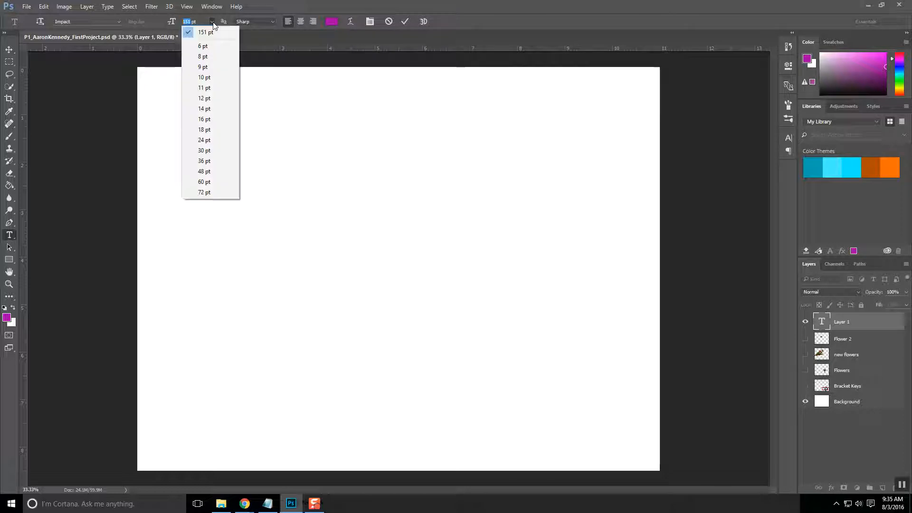
left_click(213, 32)
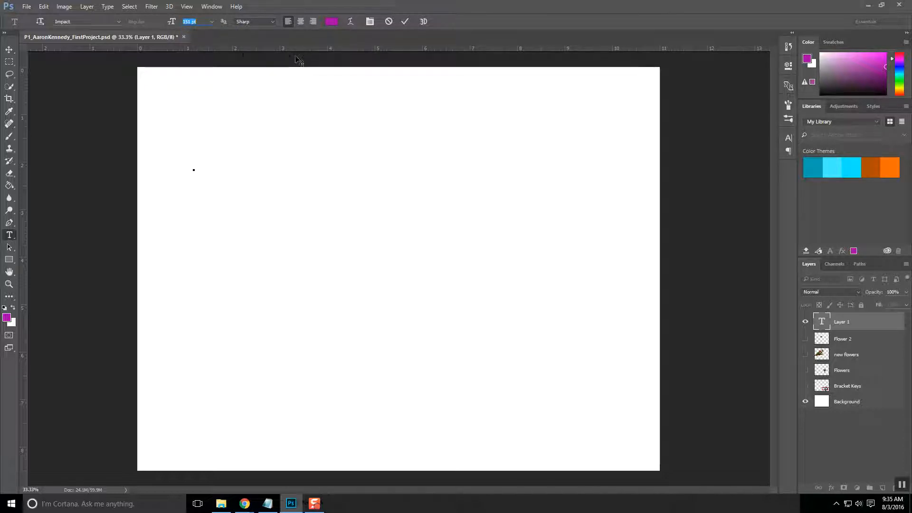
Check the text colour without changing it, enter the word "Type" and commit the text.
left_click(332, 22)
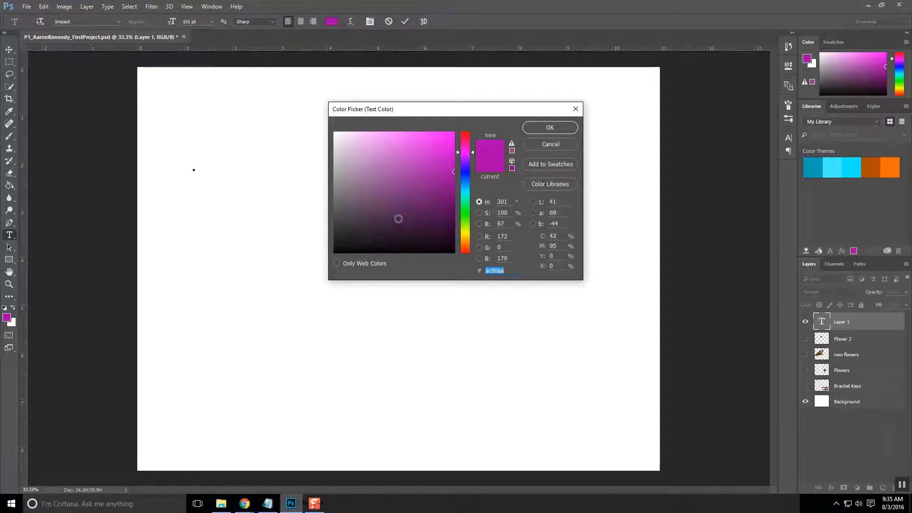
left_click(552, 144)
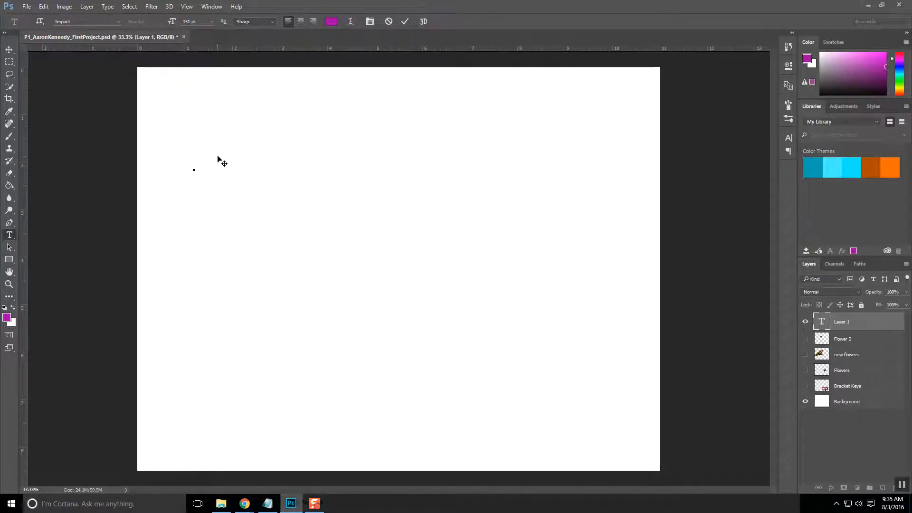
type("Type")
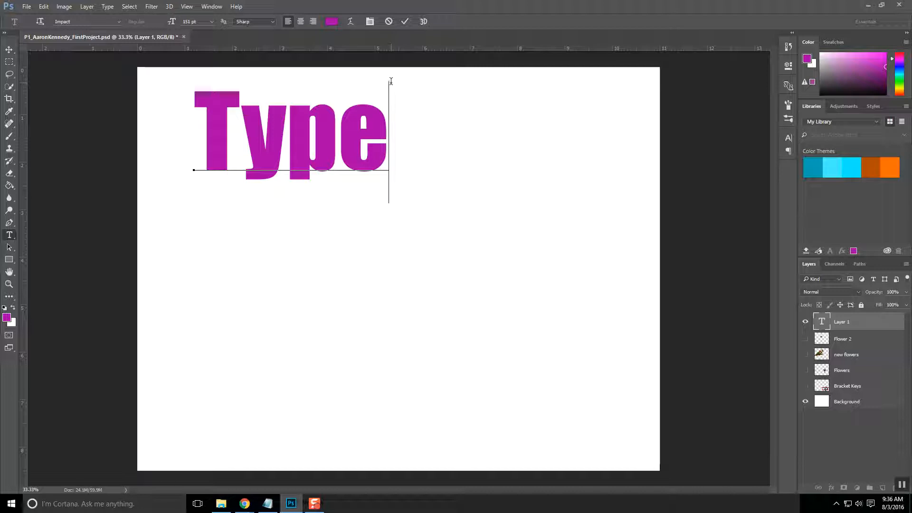
key("Return")
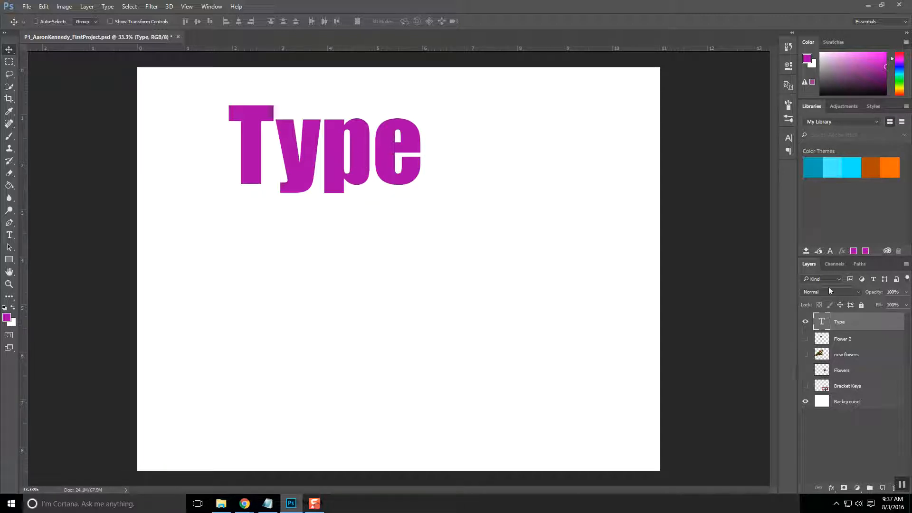
Add a black Stroke effect to the Type layer and set its size to 16 px.
left_click(832, 488)
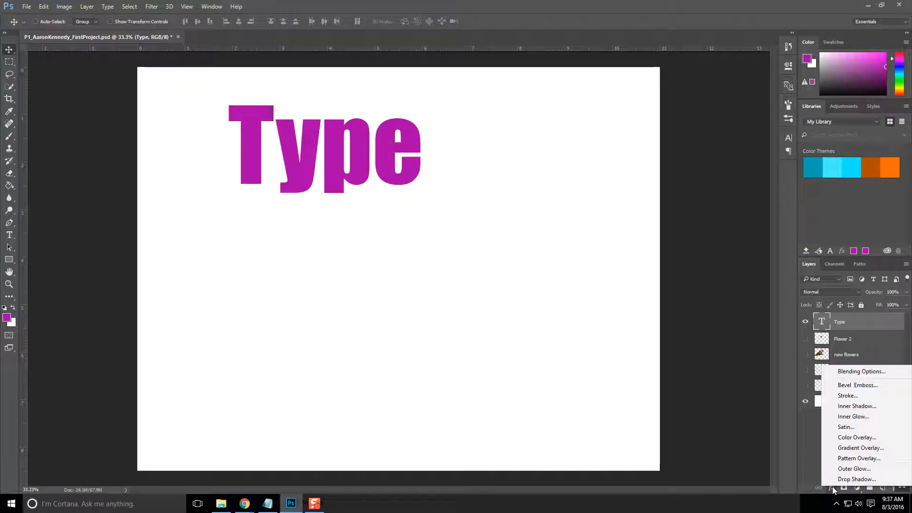
left_click(852, 397)
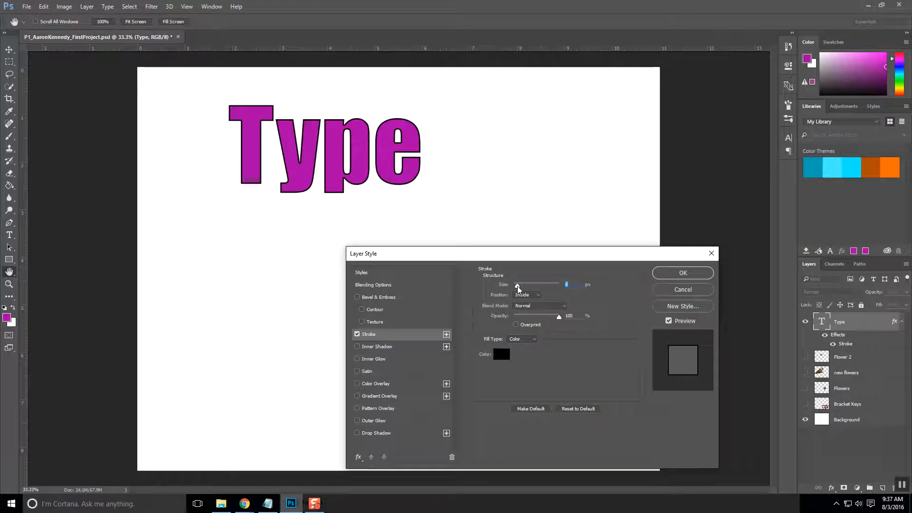
left_click_drag(518, 286, 520, 286)
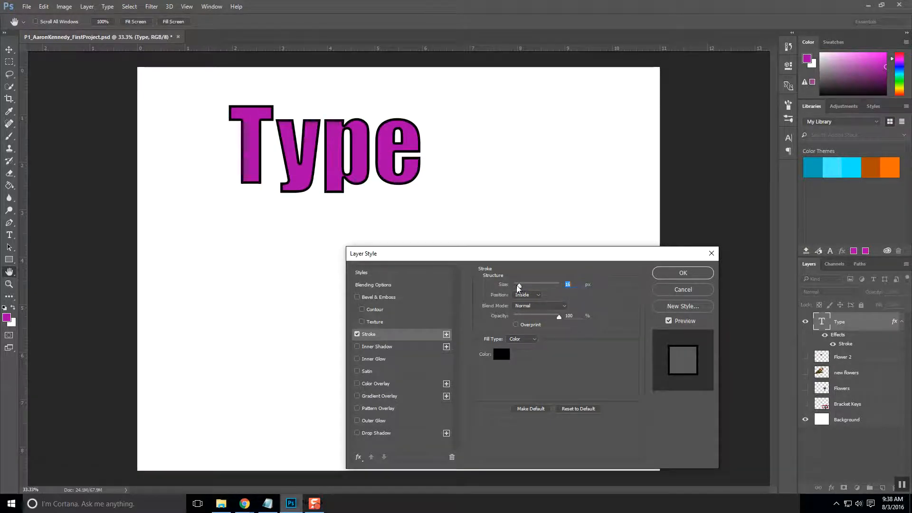
Add a second Stroke effect to the Type layer and set the lower stroke's colour to red (fd0000).
left_click(446, 335)
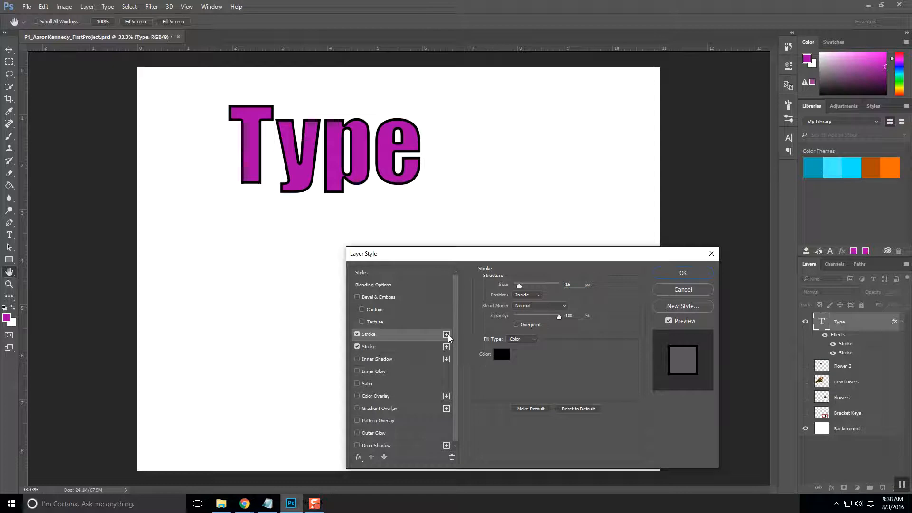
left_click(502, 355)
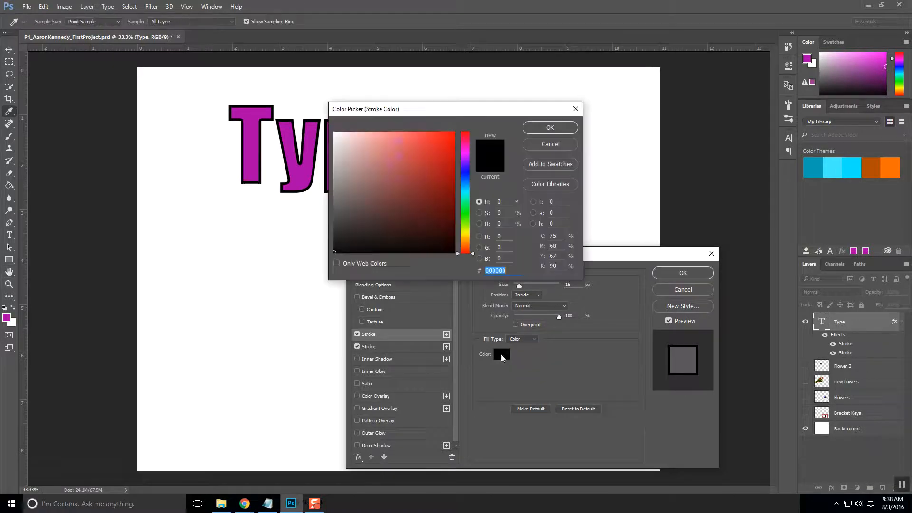
left_click(554, 147)
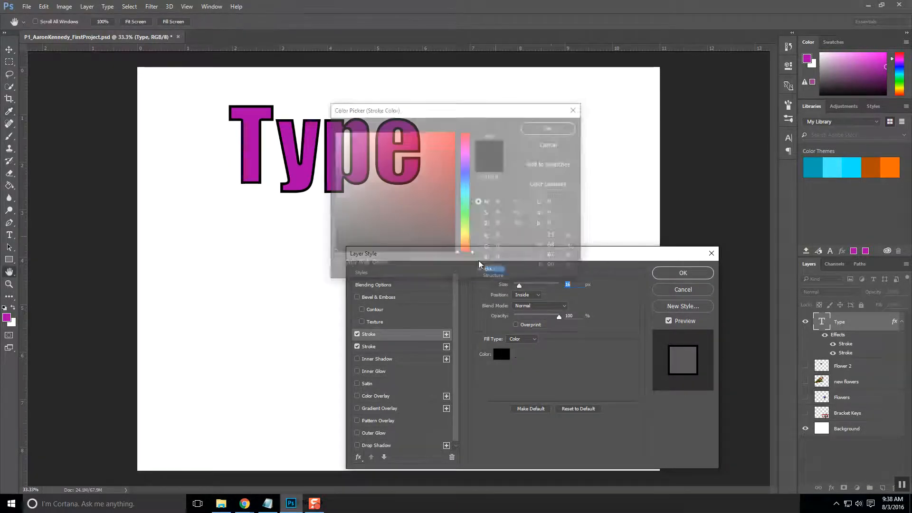
left_click(406, 346)
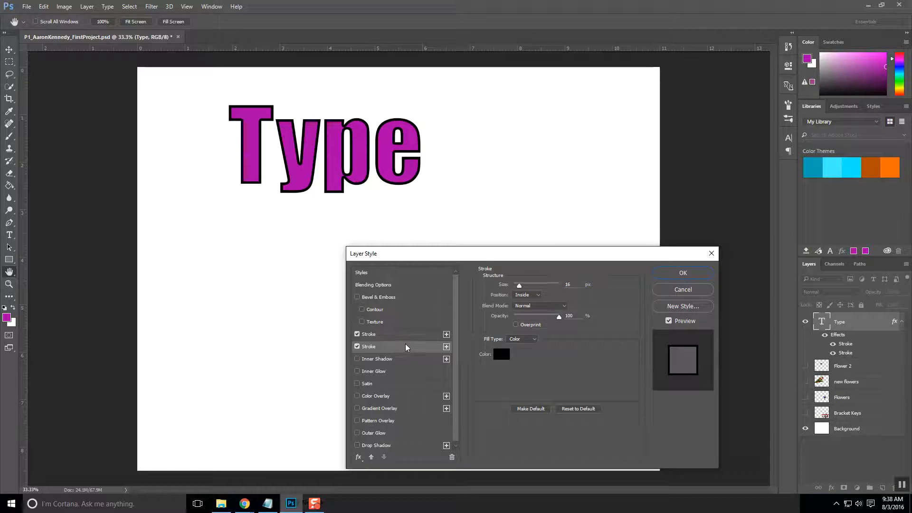
left_click(500, 355)
left_click(454, 133)
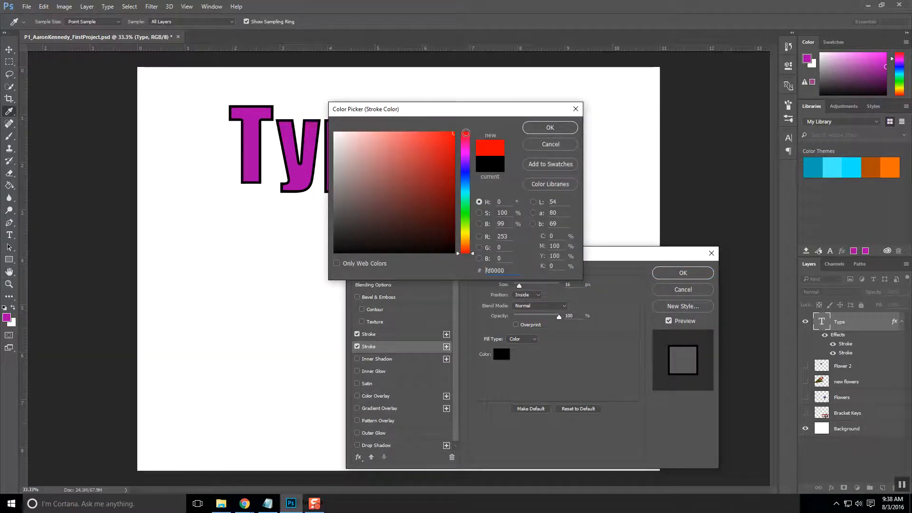
left_click(550, 129)
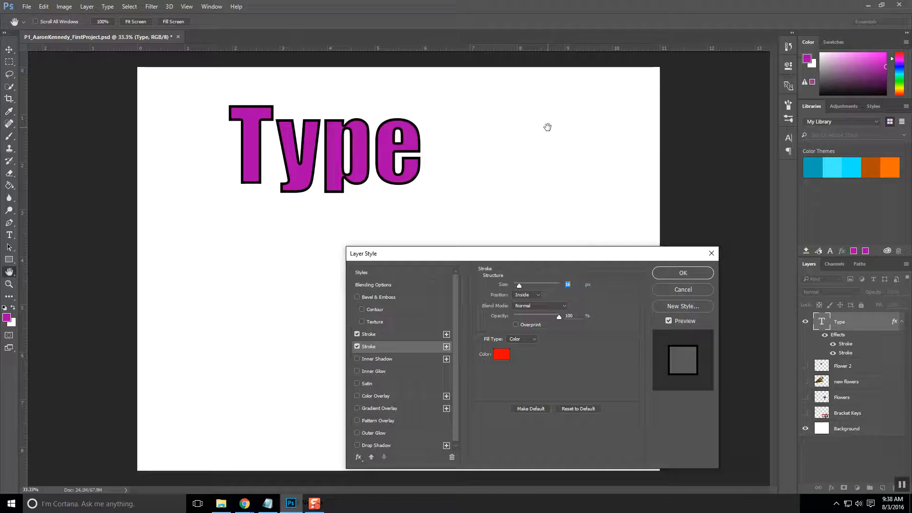
Try the Outside position for the red stroke, return it to Inside and set its size to 27 px.
left_click(532, 296)
left_click(522, 302)
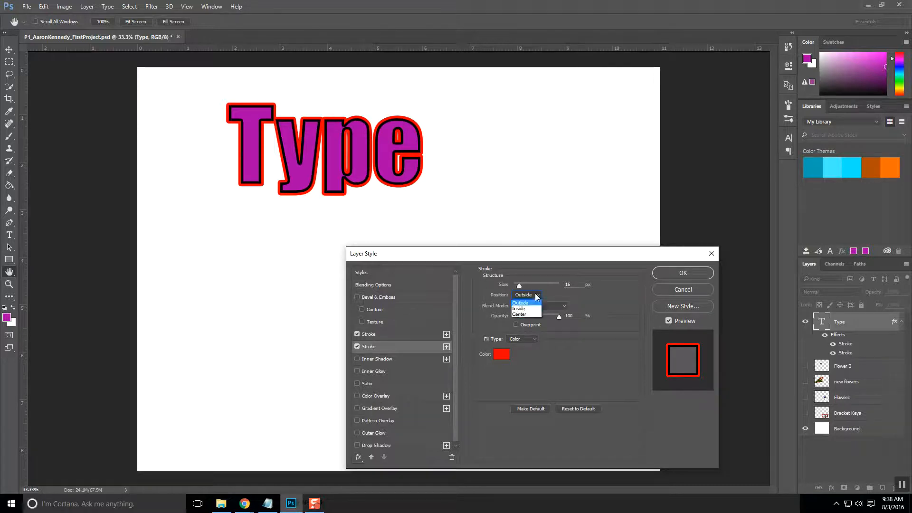
left_click(521, 308)
left_click_drag(519, 286, 521, 284)
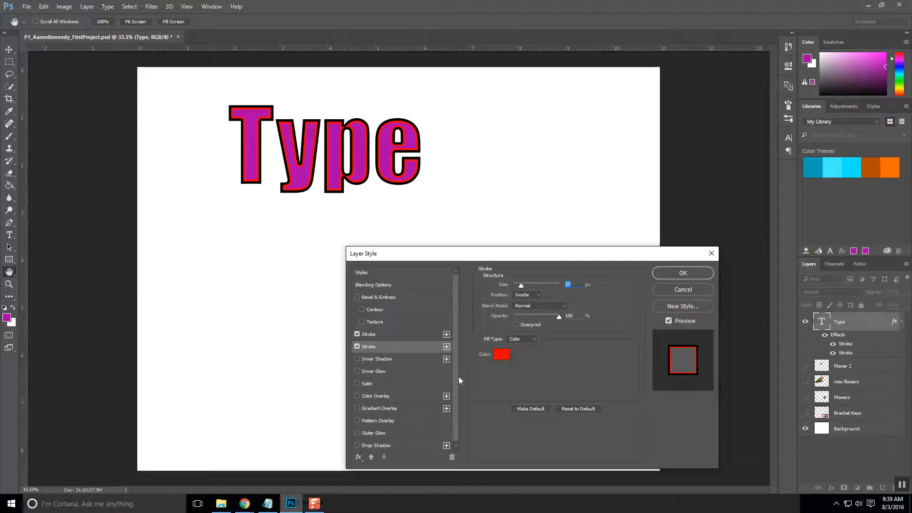
Apply a Drop Shadow to the Type layer with a 125° angle, 38 px distance, 0% spread and 21 px size.
left_click_drag(458, 376, 456, 394)
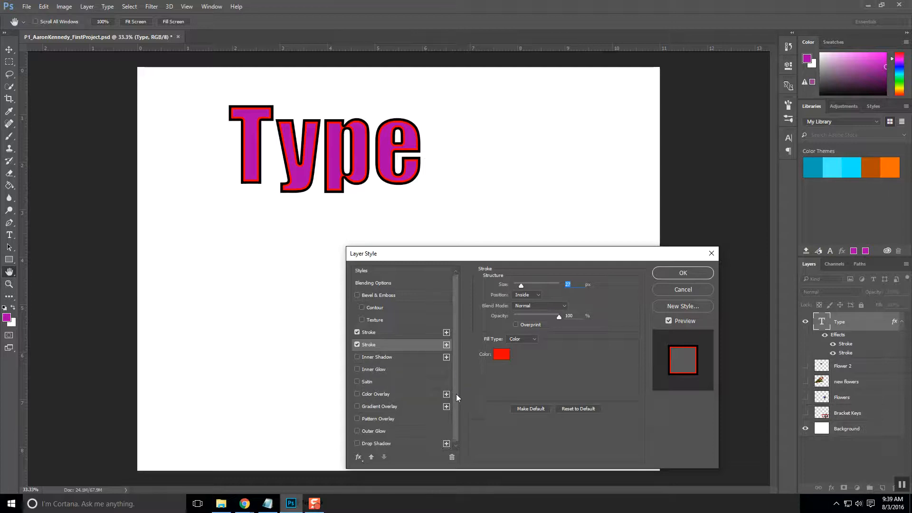
left_click(358, 444)
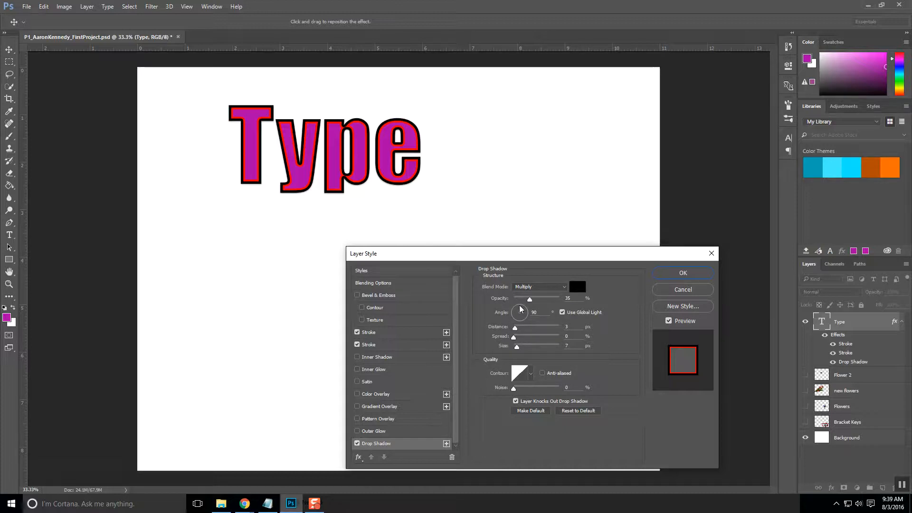
left_click_drag(520, 310, 515, 305)
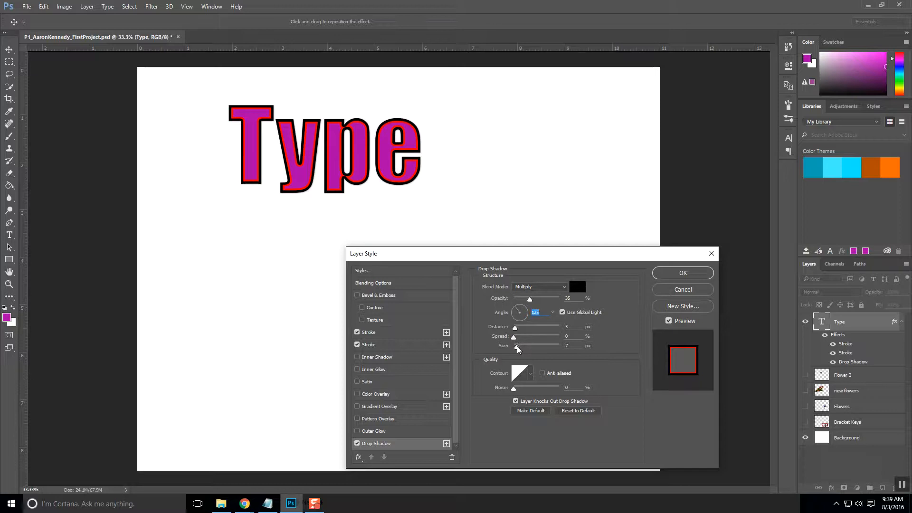
left_click_drag(517, 349, 521, 347)
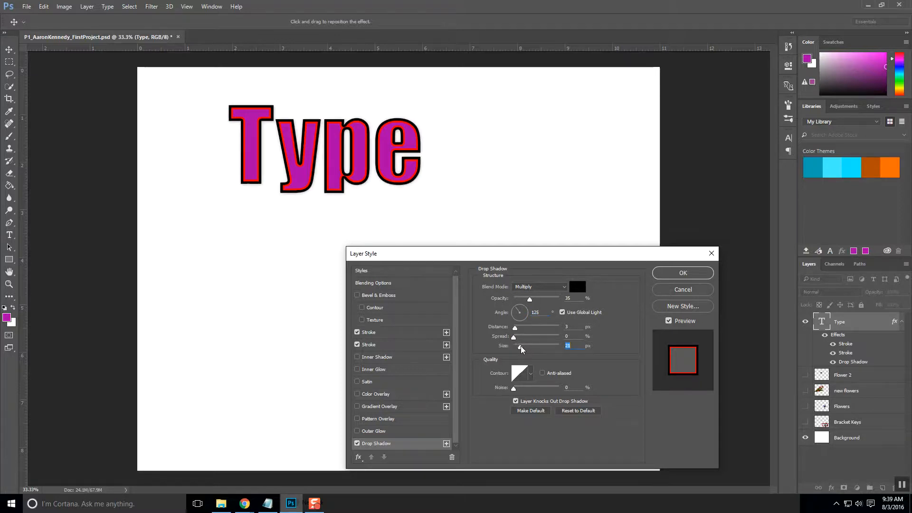
mouse_move(515, 328)
left_mouse_down()
mouse_move(535, 330)
mouse_move(515, 337)
mouse_move(528, 341)
mouse_move(512, 337)
left_mouse_up()
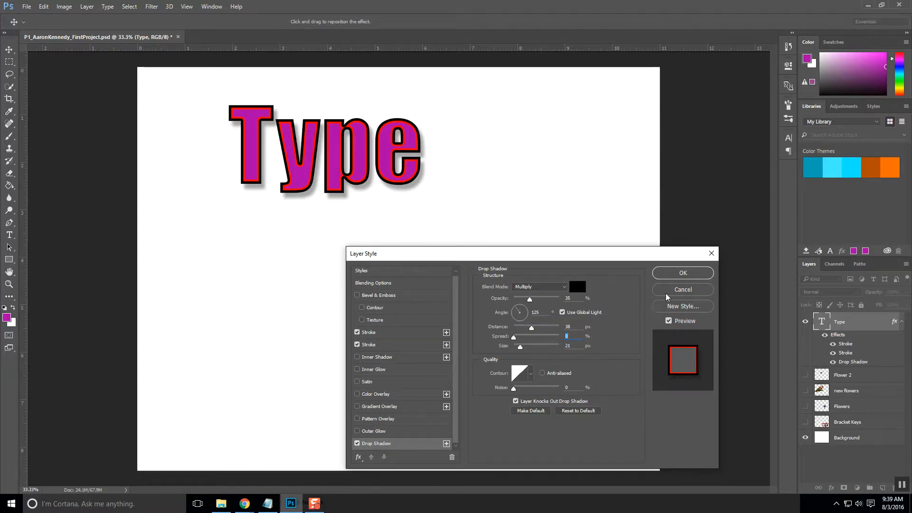
left_click(683, 273)
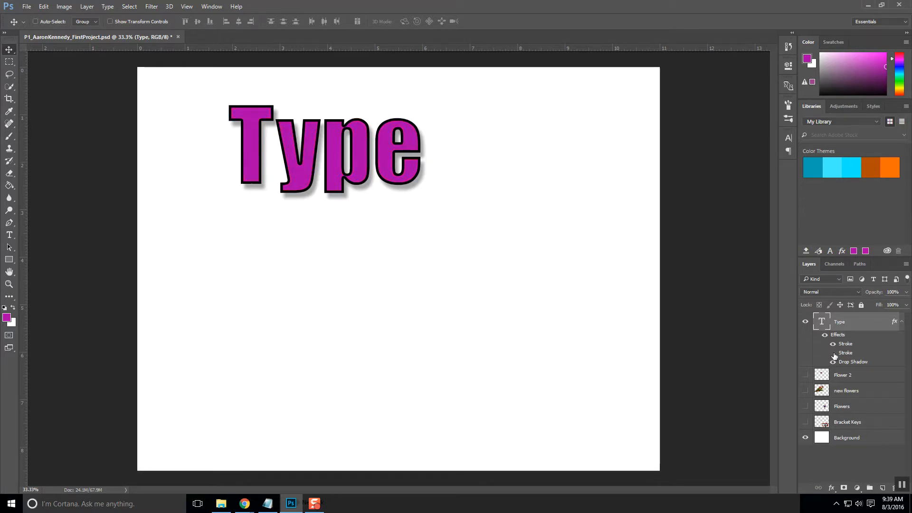
Show the Type layer's second stroke again and toggle the visibility of all its effects, leaving them hidden.
left_click(833, 353)
left_click(825, 336)
left_click(825, 336)
left_click(825, 336)
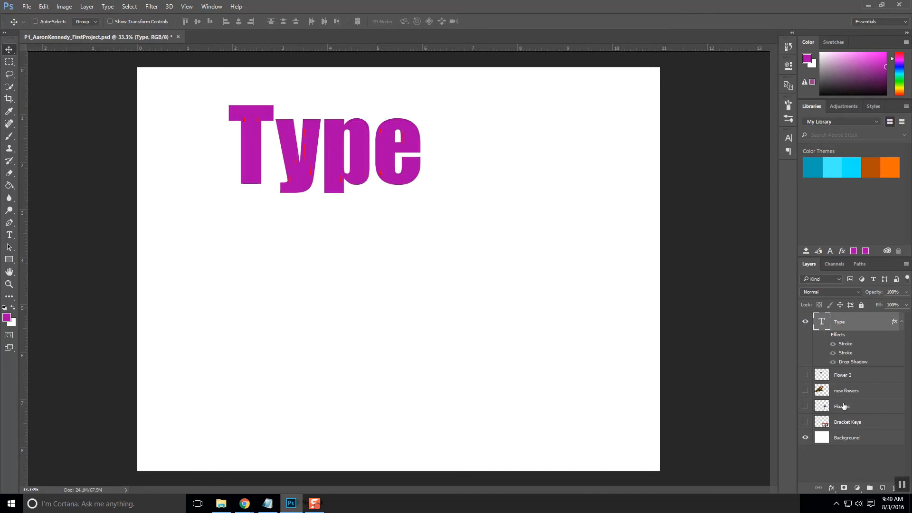